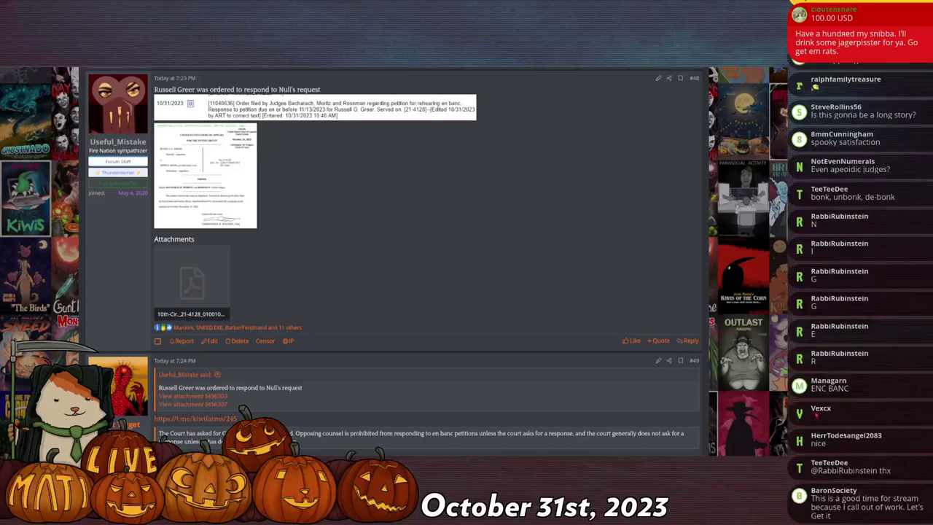
- Open the 000235.png court order attachment from post #48 in the lightbox viewer
click(204, 175)
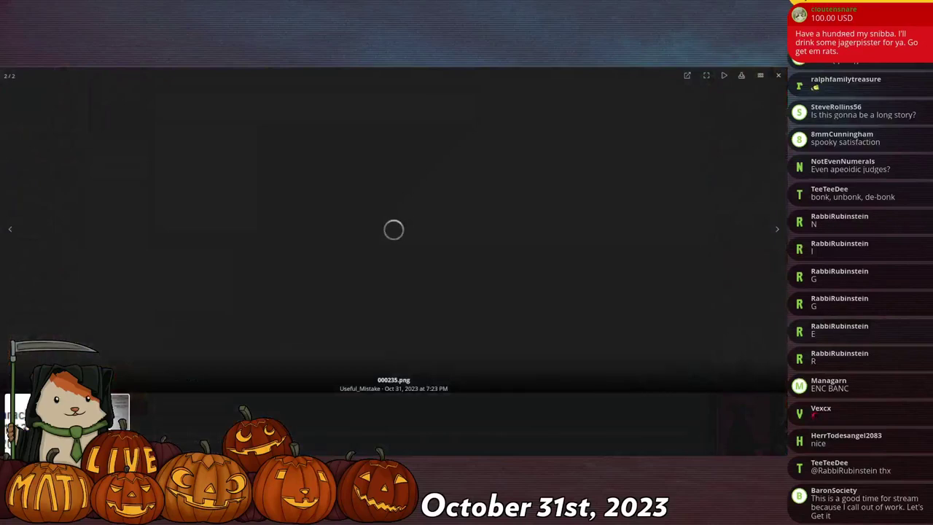